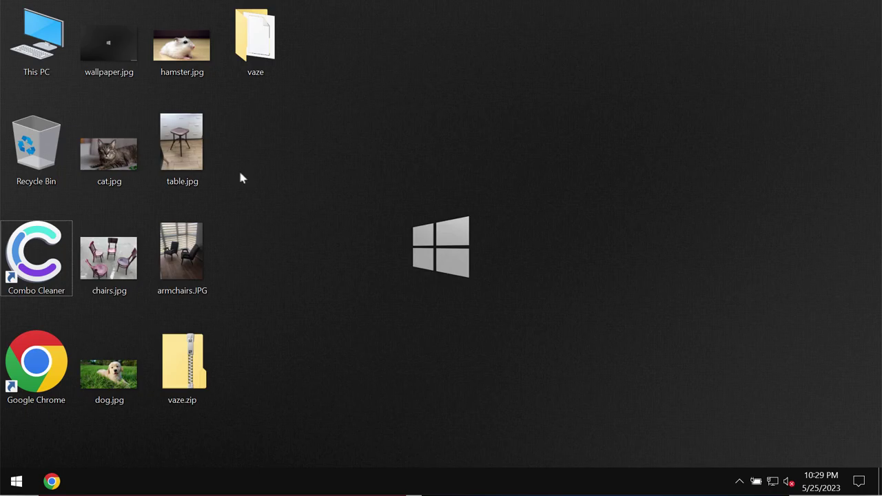
View and close each desktop photo: table, hamster, cat, wallpaper, dog and chairs
{"action": "double_click", "coordinate": [168, 148]}
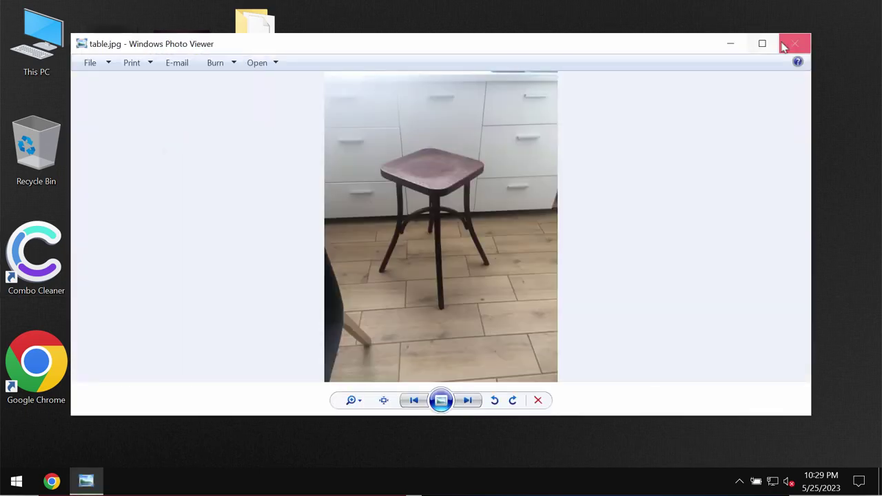
{"action": "left_click", "coordinate": [794, 44]}
{"action": "double_click", "coordinate": [182, 45]}
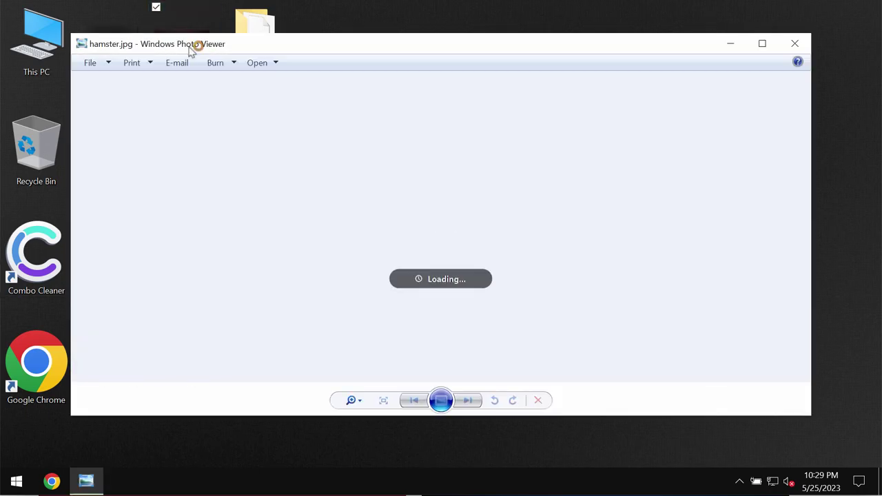
{"action": "left_click", "coordinate": [794, 43]}
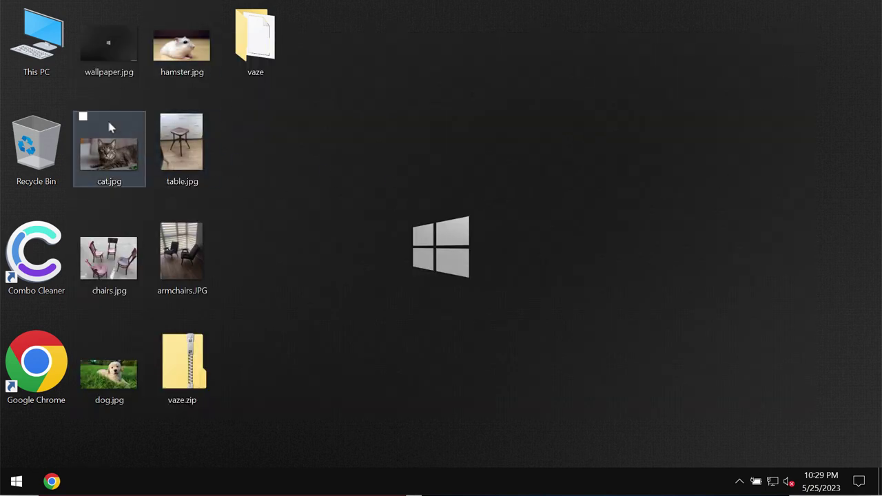
{"action": "double_click", "coordinate": [109, 148]}
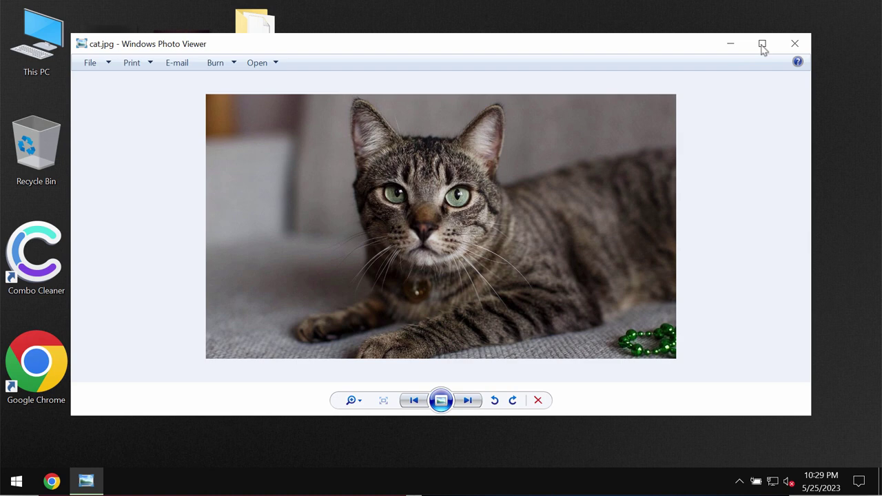
{"action": "left_click", "coordinate": [794, 43]}
{"action": "double_click", "coordinate": [109, 45]}
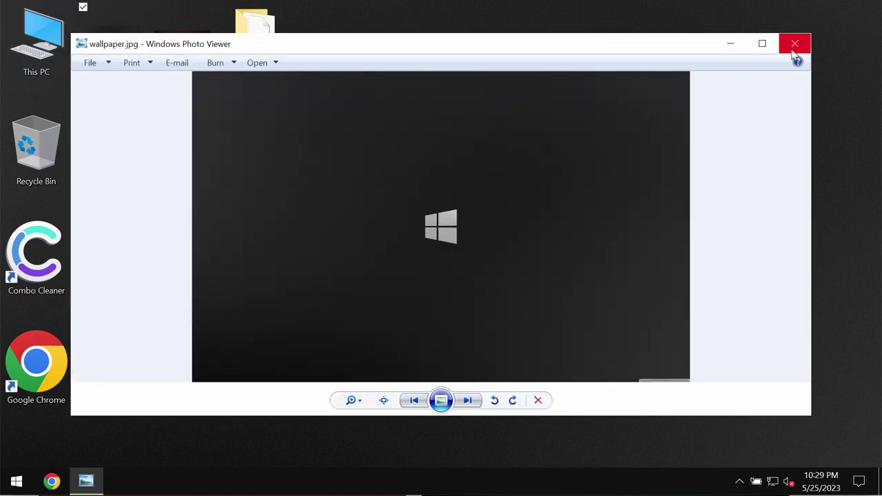
{"action": "left_click", "coordinate": [792, 49]}
{"action": "double_click", "coordinate": [180, 48]}
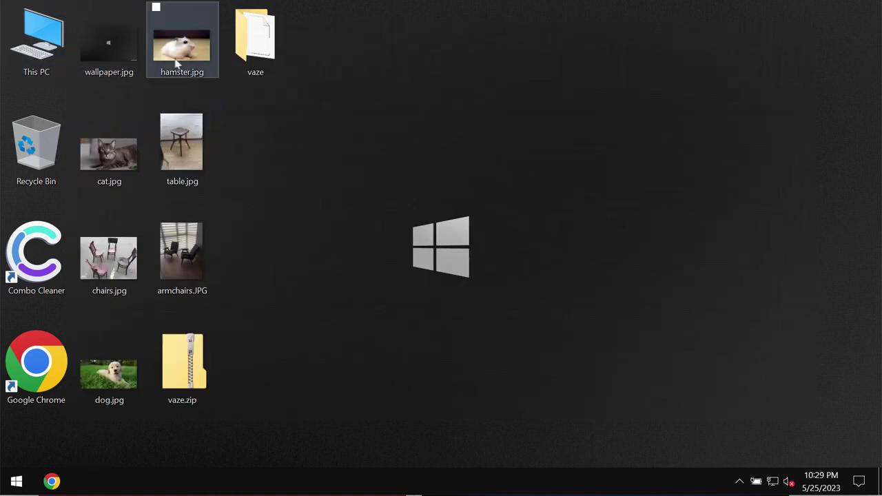
{"action": "left_click", "coordinate": [794, 43]}
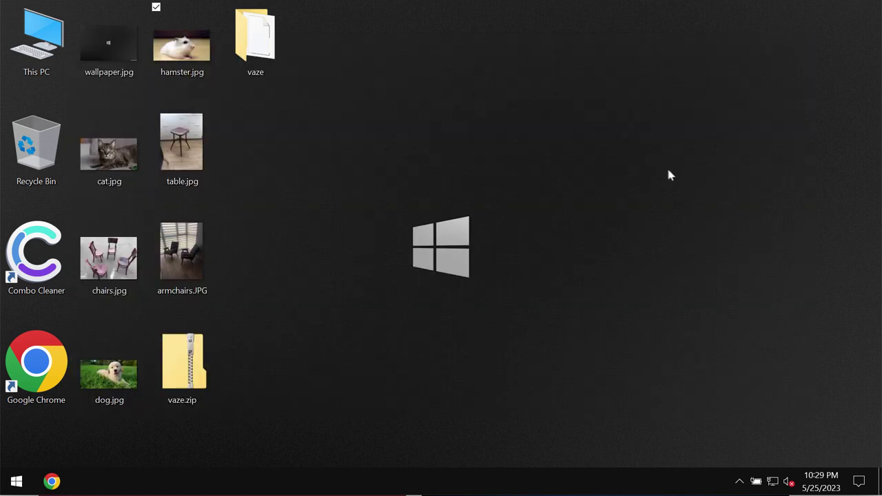
{"action": "double_click", "coordinate": [113, 394]}
{"action": "left_click", "coordinate": [794, 44]}
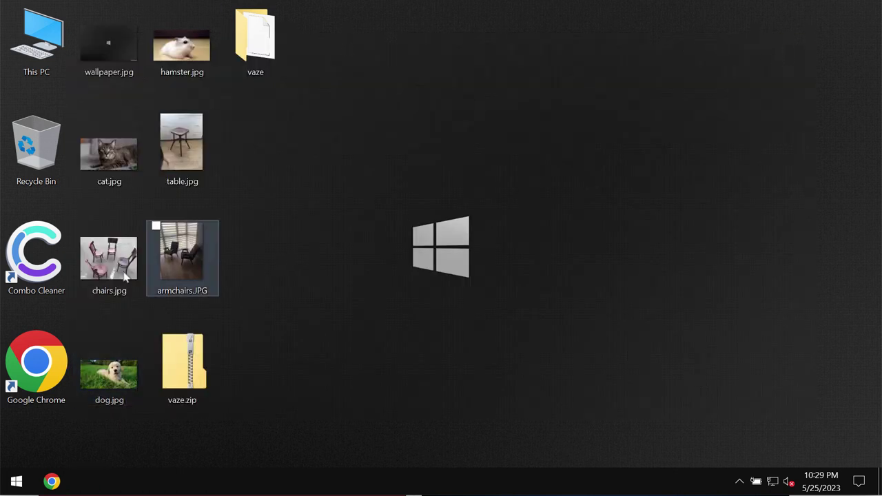
{"action": "double_click", "coordinate": [107, 252]}
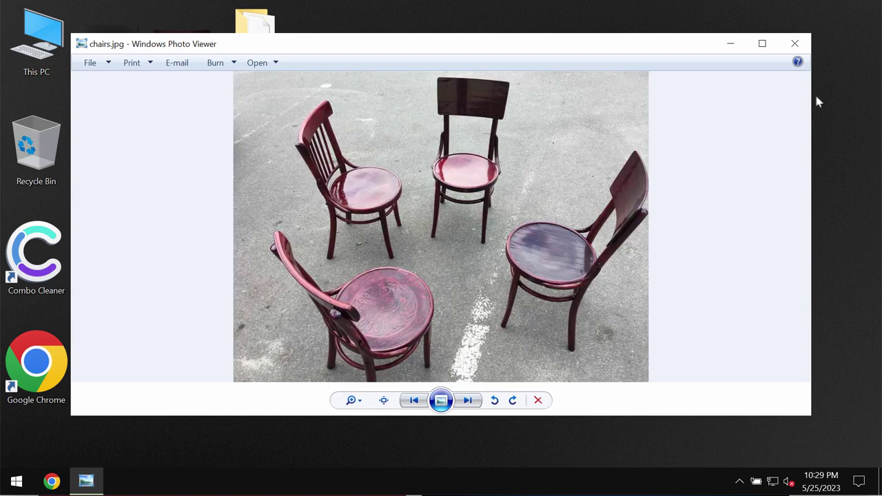
{"action": "left_click", "coordinate": [795, 44]}
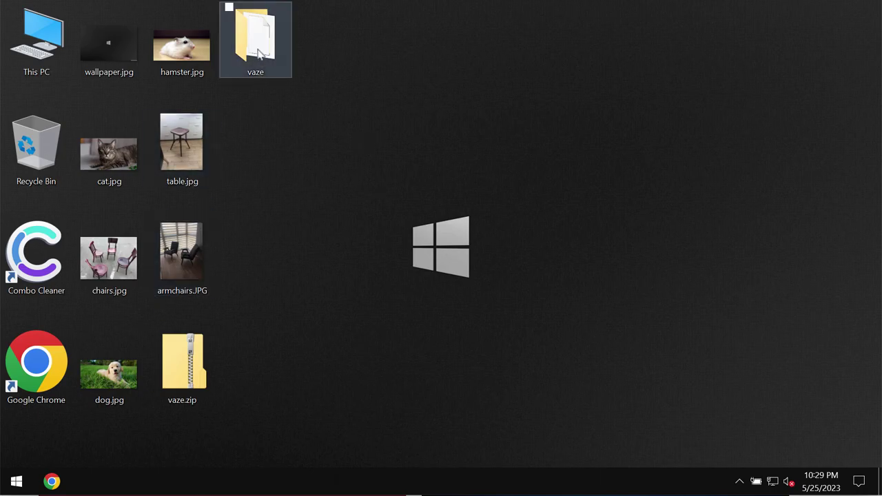
Run the application inside the vaze folder, then sign out of Windows
{"action": "left_click", "coordinate": [258, 54]}
{"action": "double_click", "coordinate": [260, 54]}
{"action": "double_click", "coordinate": [262, 87]}
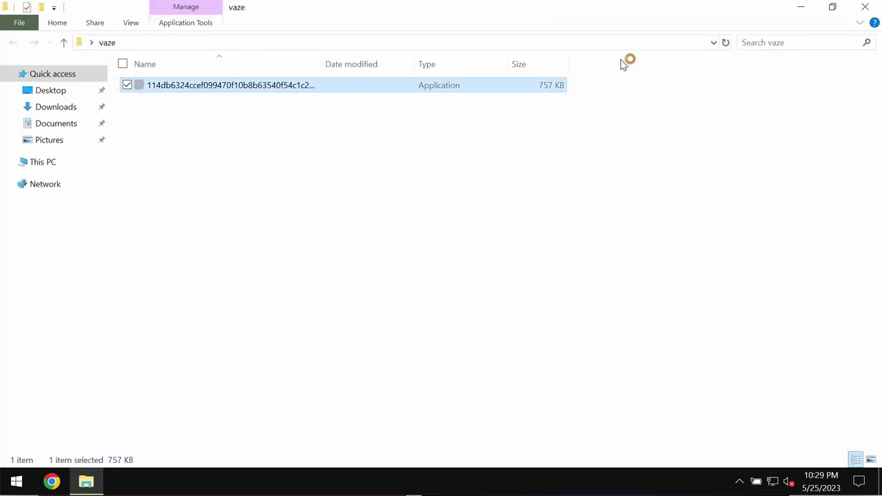
{"action": "left_click", "coordinate": [865, 7]}
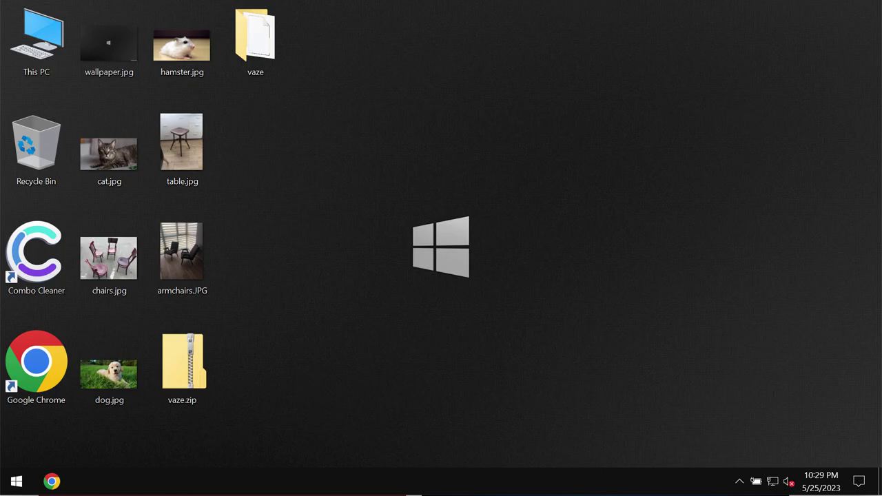
{"action": "right_click", "coordinate": [16, 481]}
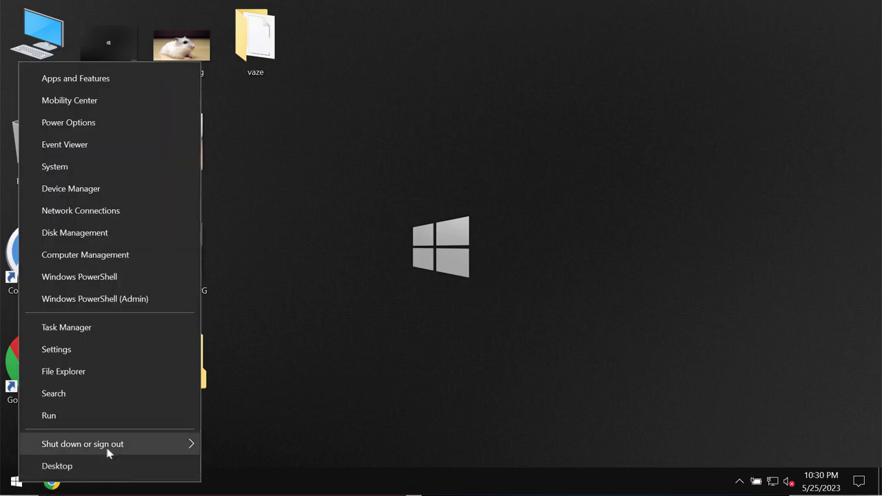
{"action": "mouse_move", "coordinate": [83, 444]}
{"action": "left_click", "coordinate": [266, 374]}
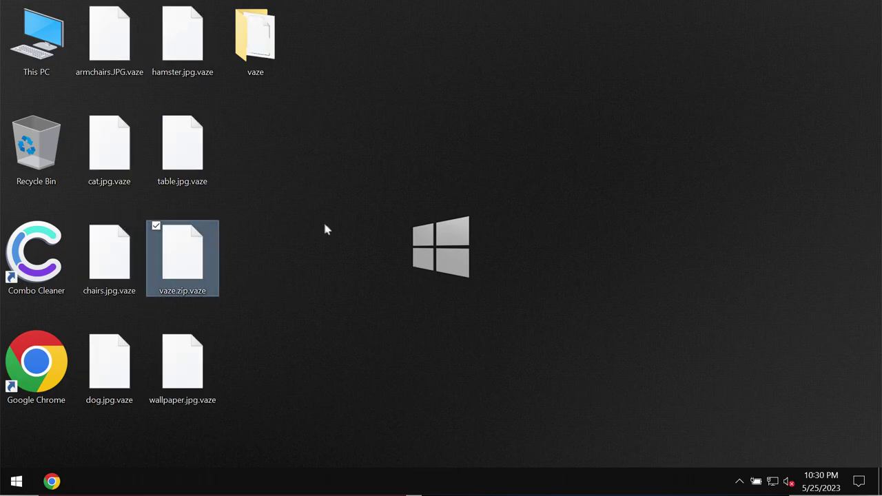
{"action": "double_click", "coordinate": [182, 148]}
{"action": "left_click", "coordinate": [660, 142]}
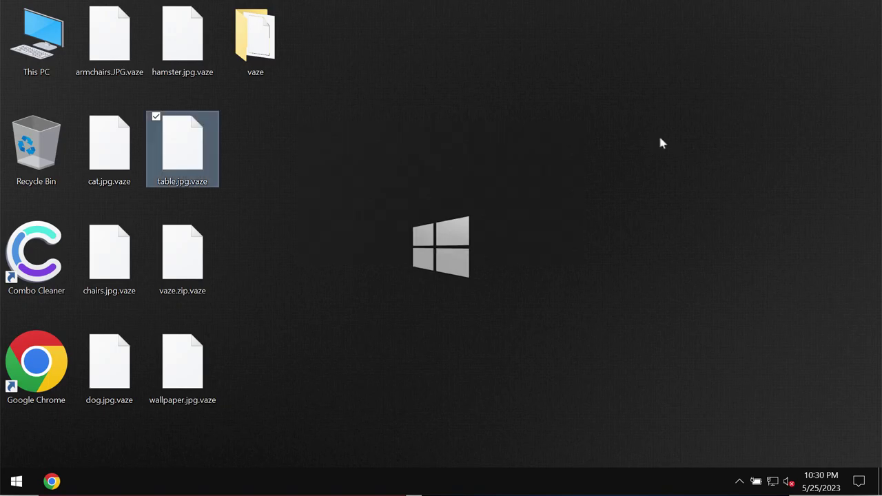
{"action": "double_click", "coordinate": [207, 157]}
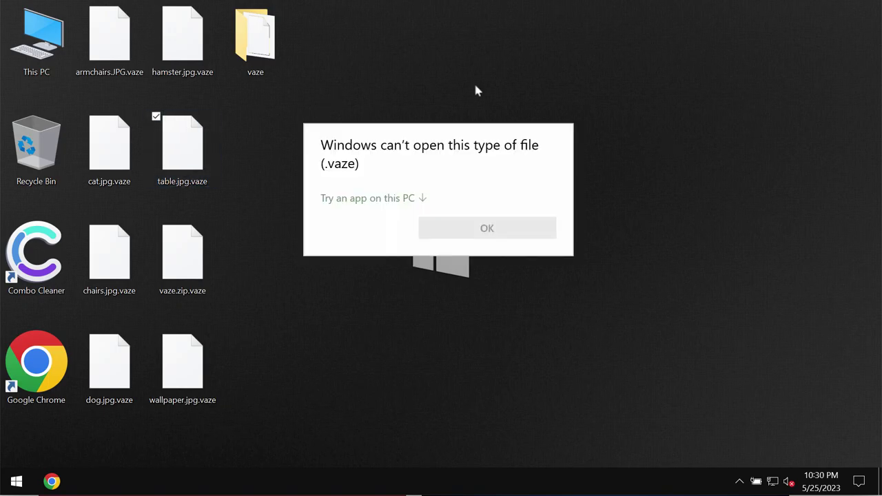
{"action": "left_click", "coordinate": [475, 89]}
{"action": "left_click", "coordinate": [255, 246]}
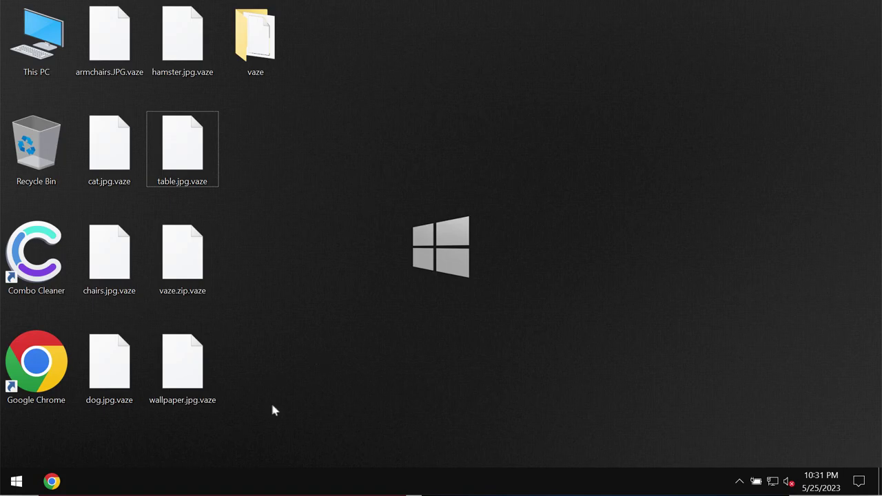
{"action": "left_click", "coordinate": [44, 481]}
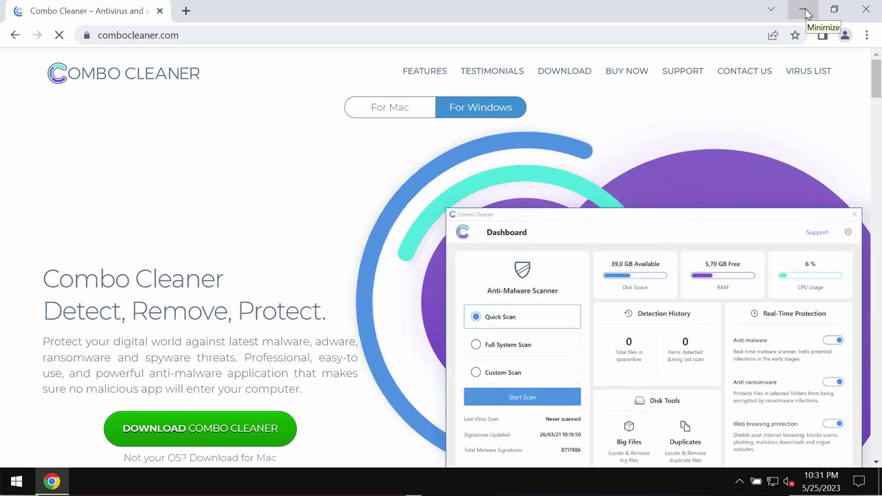
{"action": "left_click", "coordinate": [471, 34]}
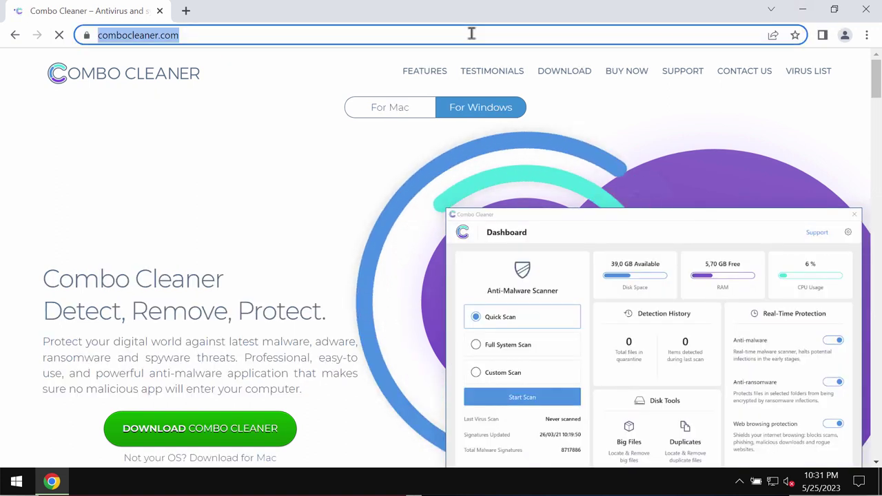
{"action": "left_click", "coordinate": [802, 9]}
{"action": "left_click", "coordinate": [33, 262]}
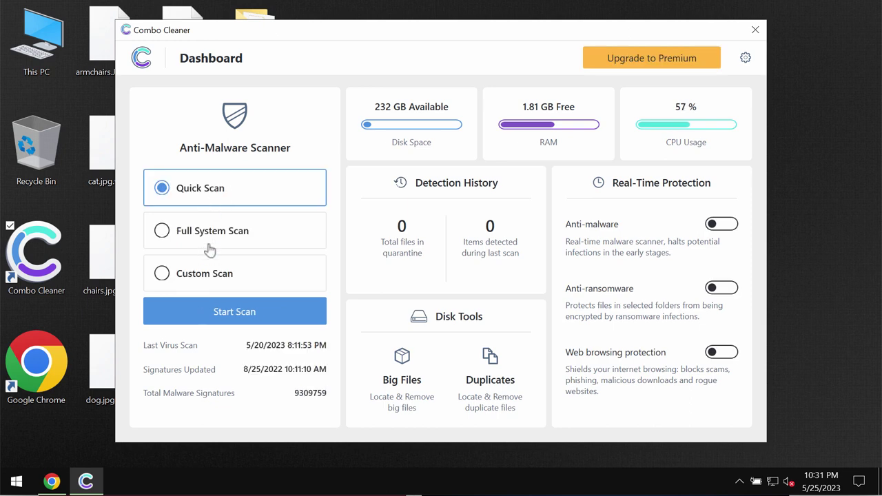
Start a Quick Scan from the Combo Cleaner dashboard
{"action": "left_click", "coordinate": [250, 314]}
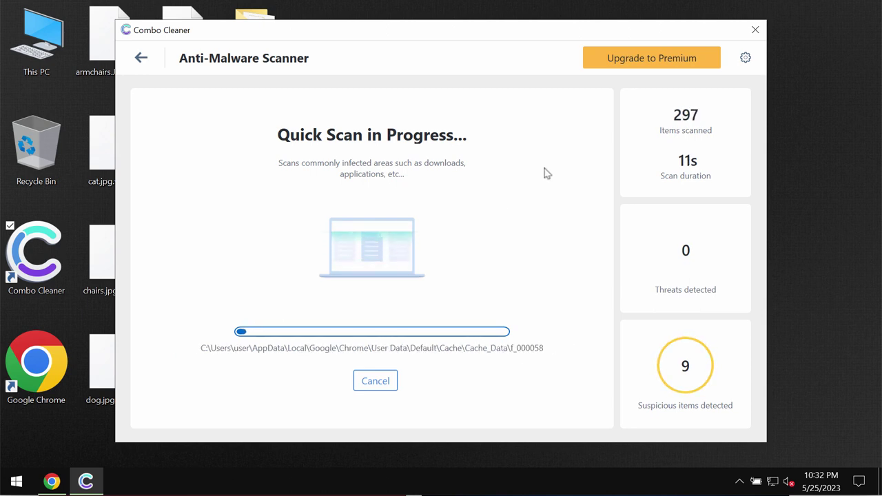
View the Anti-Ransomware settings and the premium upgrade offer, then return to Anti-Ransomware
{"action": "left_click", "coordinate": [745, 57]}
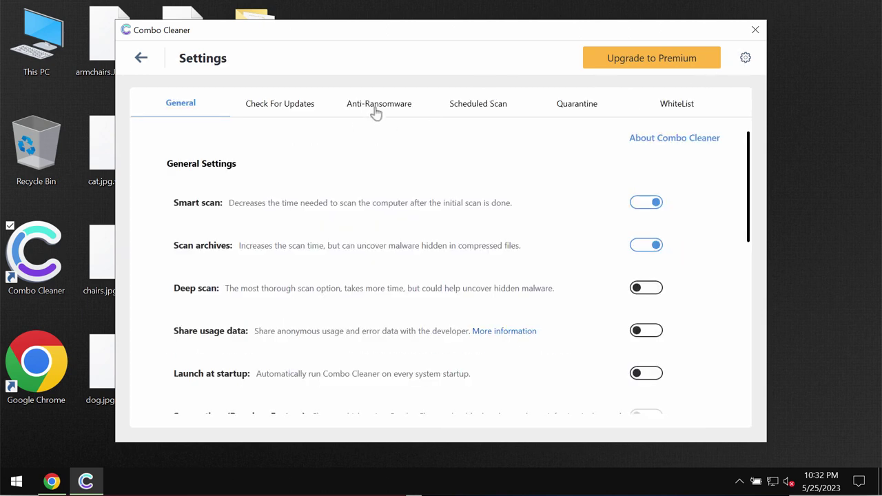
{"action": "left_click", "coordinate": [376, 111]}
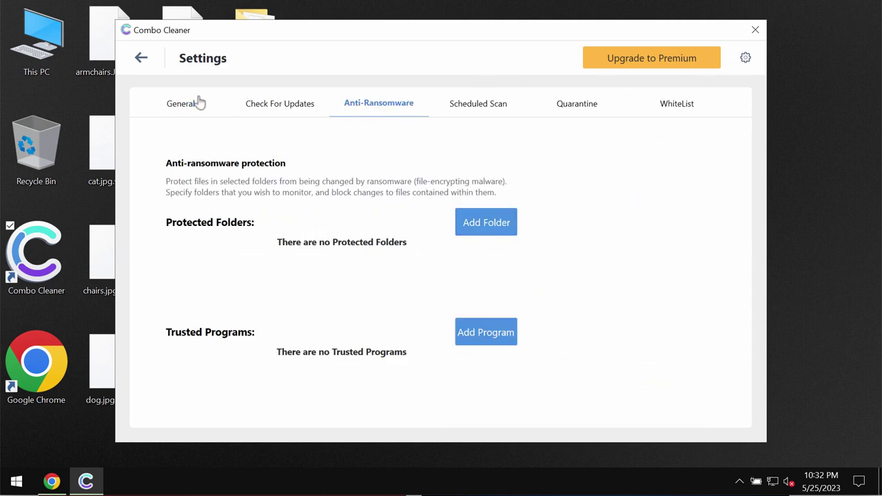
{"action": "left_click", "coordinate": [666, 63]}
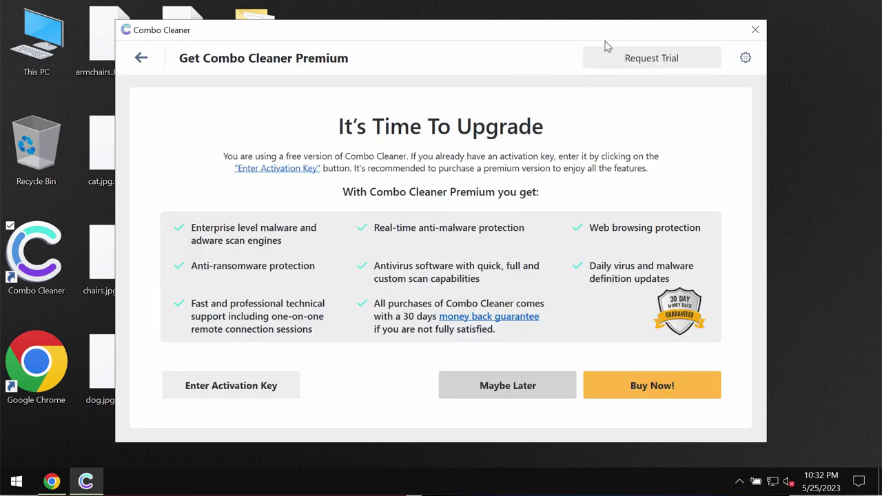
{"action": "left_click", "coordinate": [141, 60]}
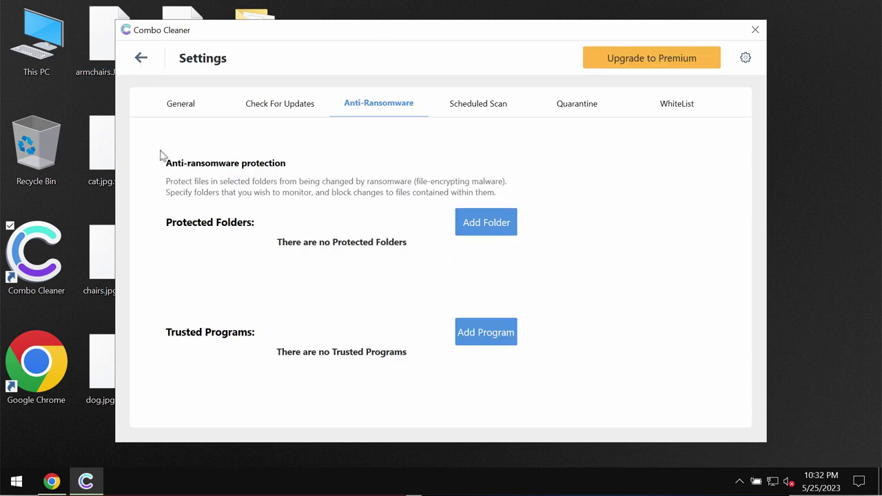
Cancel the running quick scan, confirming with Yes, then show the premium upgrade offer
{"action": "left_click", "coordinate": [145, 59]}
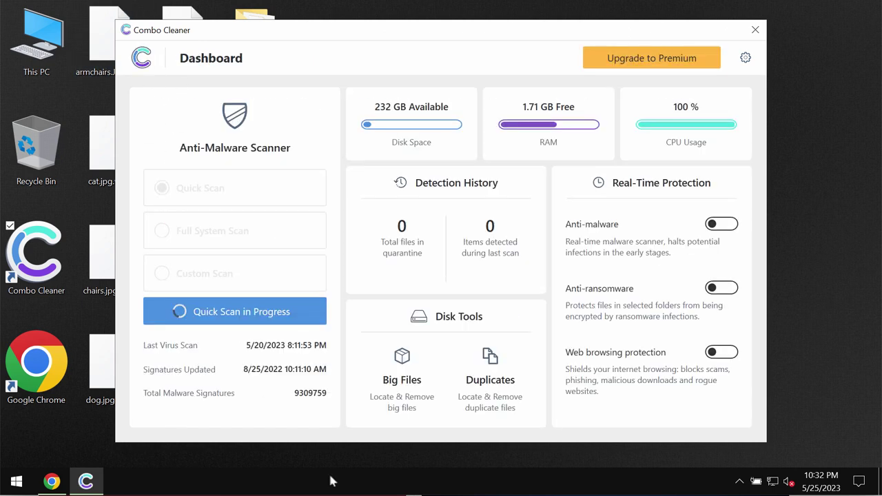
{"action": "left_click", "coordinate": [284, 314]}
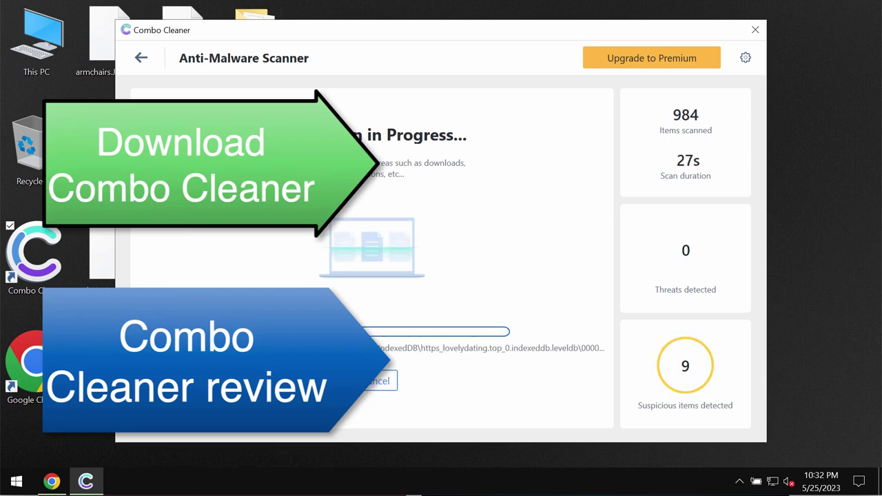
{"action": "left_click", "coordinate": [380, 380]}
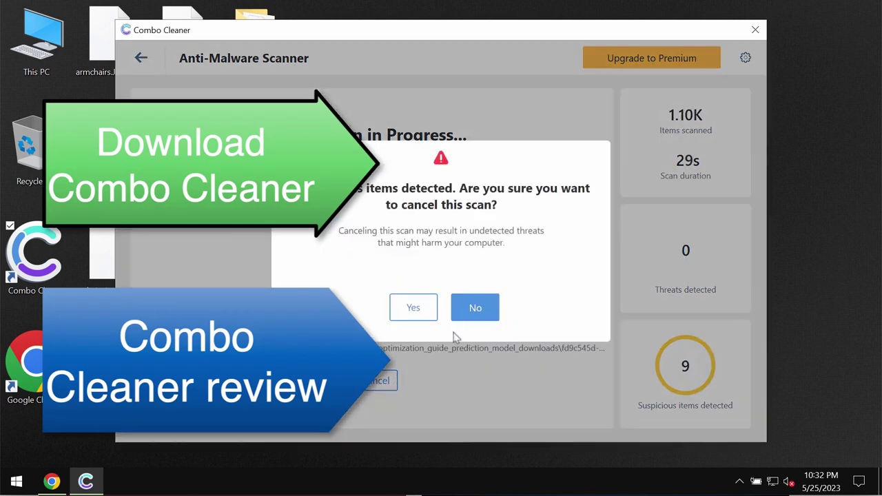
{"action": "left_click", "coordinate": [424, 312]}
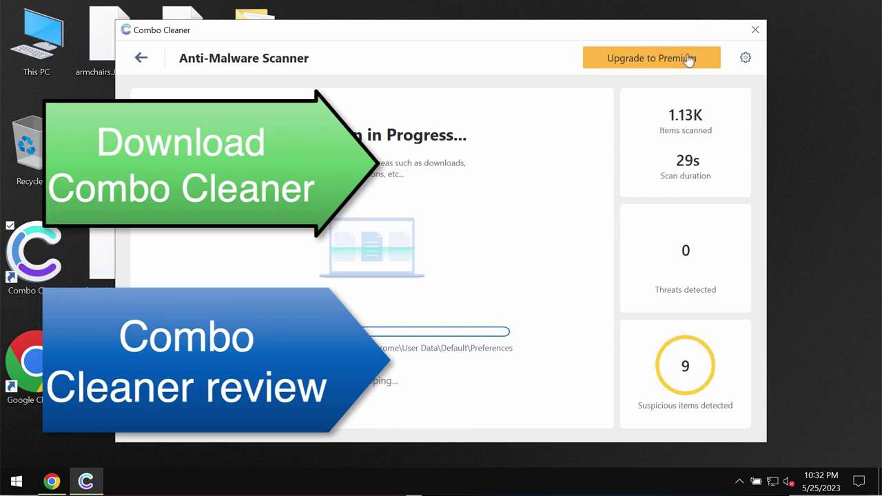
{"action": "left_click", "coordinate": [630, 63]}
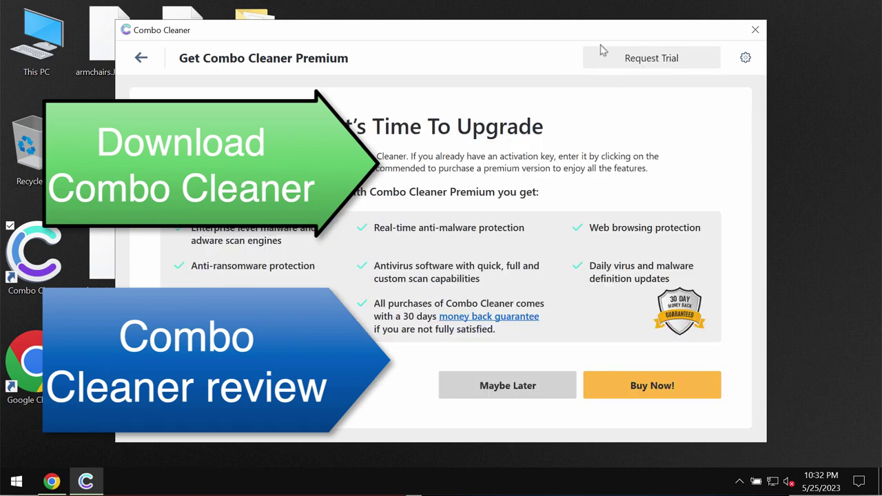